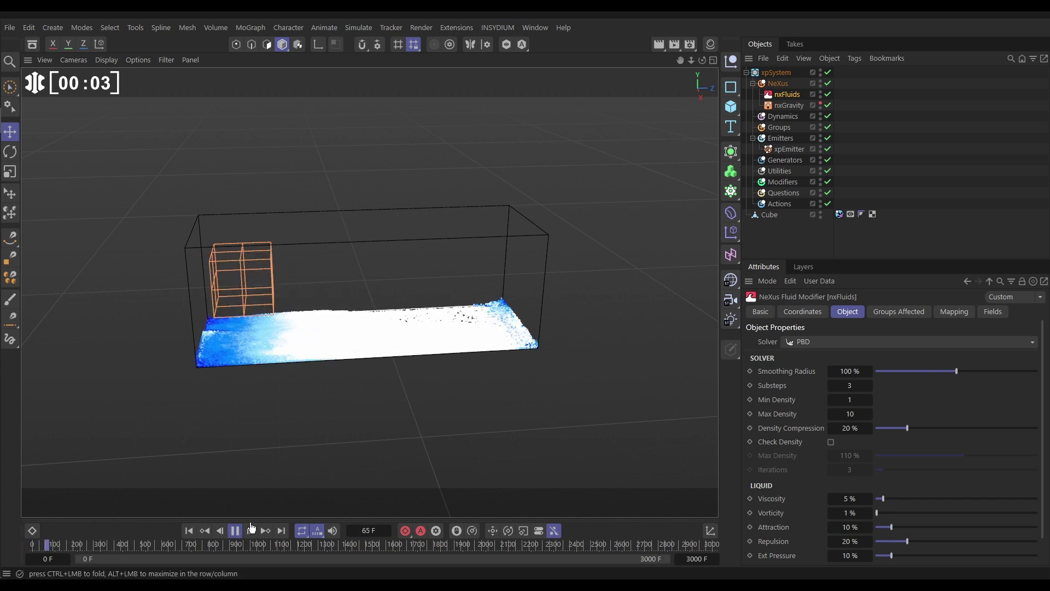
Step: Halt playback at frame 110 and inspect xpEmitter's Object and Emission tabs, then nxGravity and nxFluids
click(235, 530)
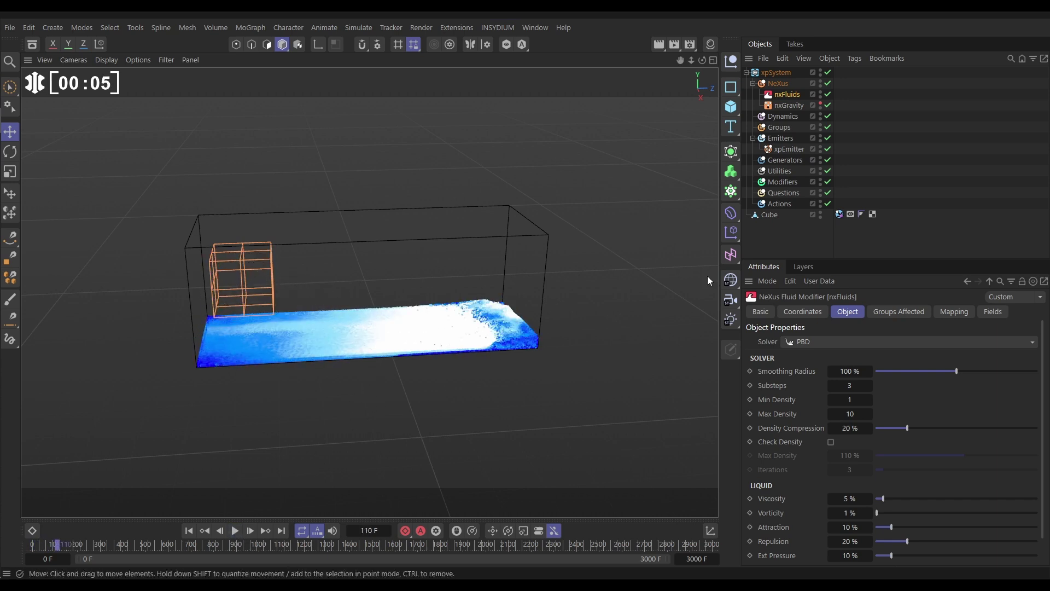
click(787, 146)
click(845, 311)
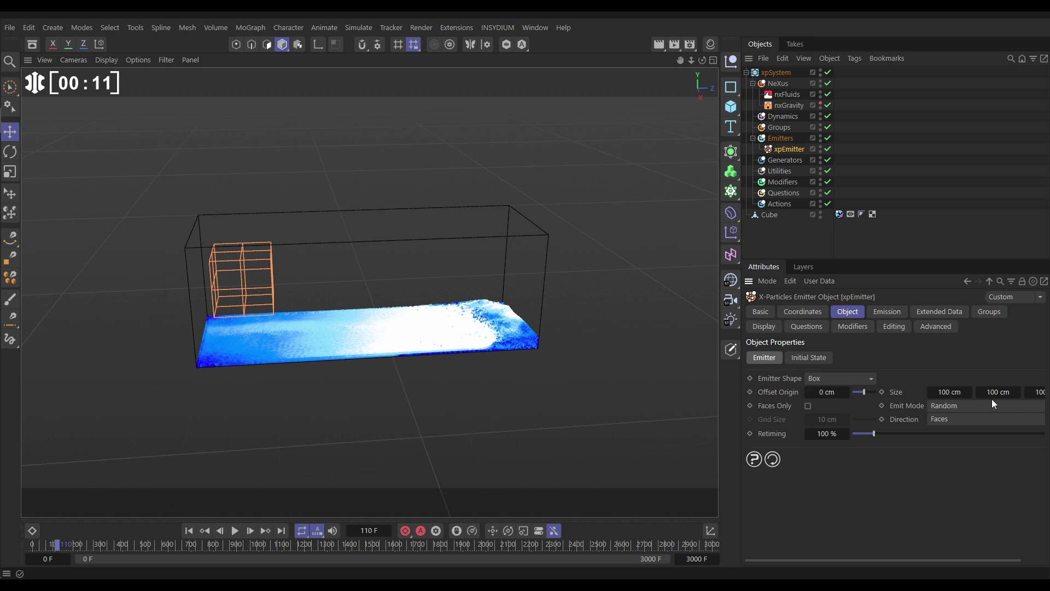
click(886, 312)
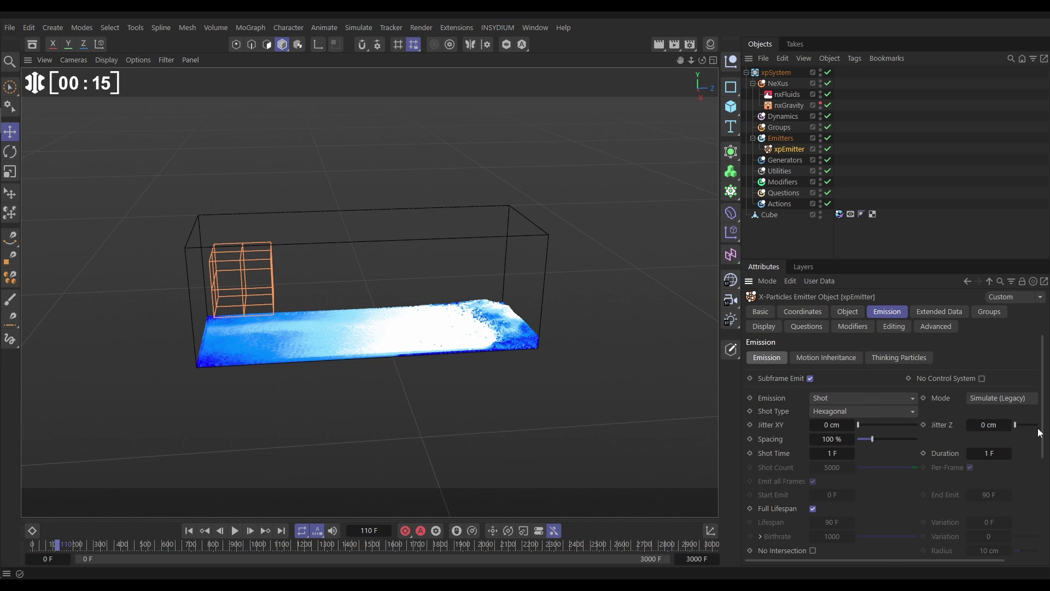
drag(1043, 425, 1012, 507)
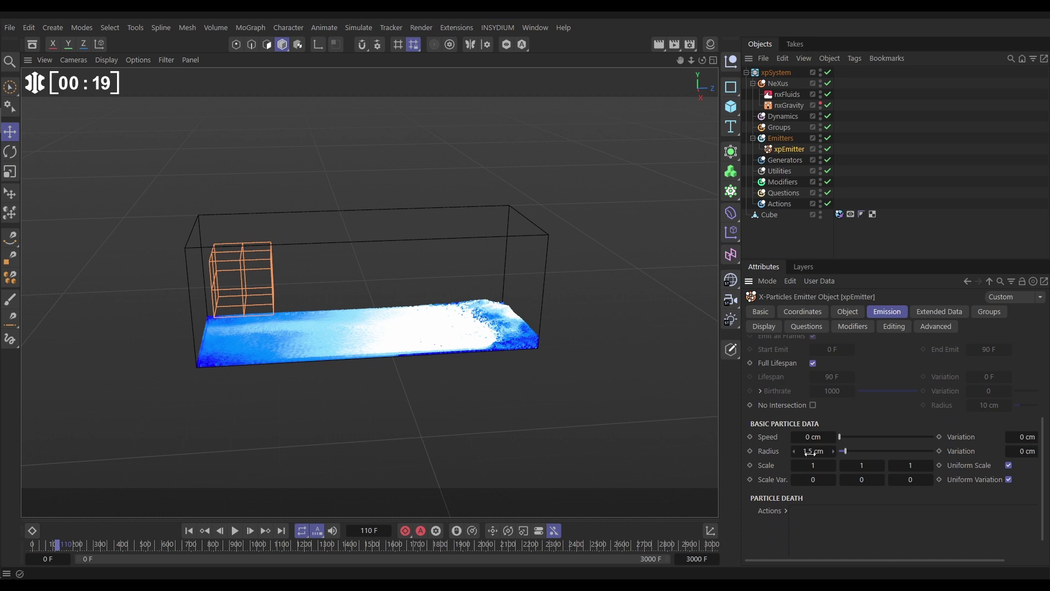
click(794, 107)
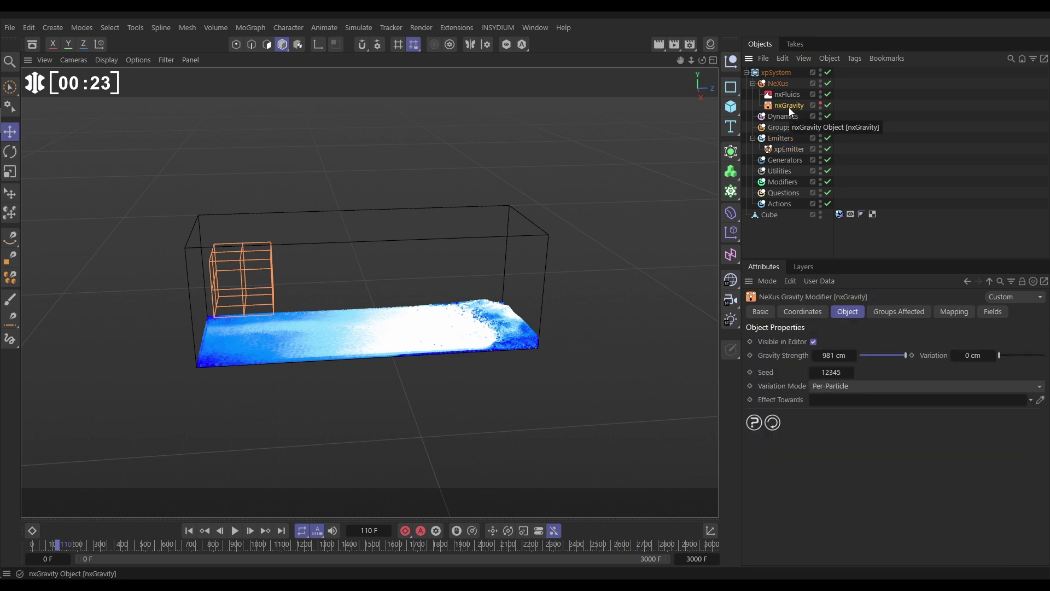
click(786, 95)
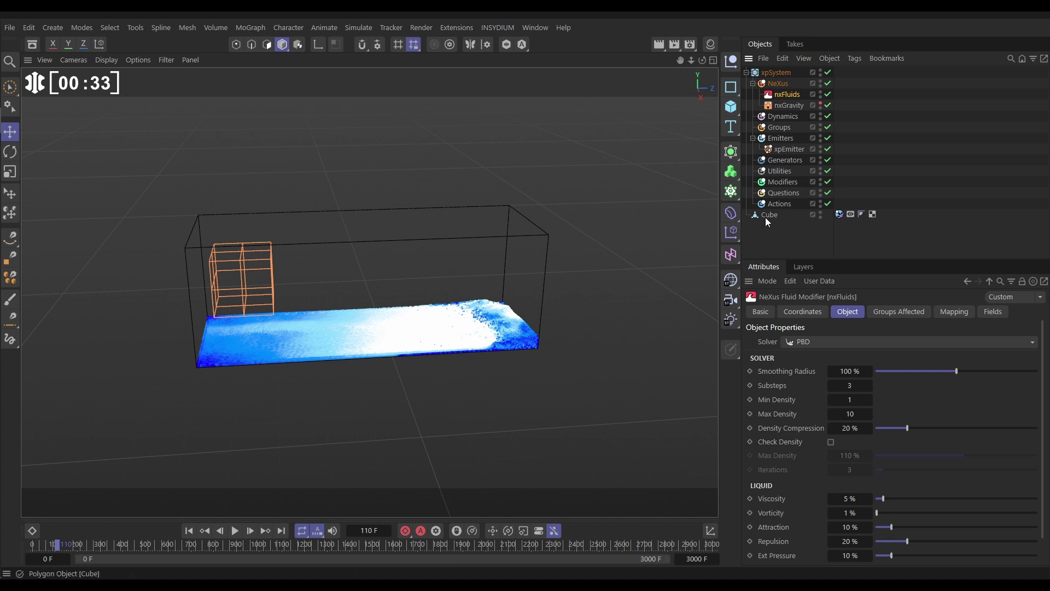
Step: Check the Cube's xpCollider tag, replay from frame 0 and stop at frame 439
click(838, 215)
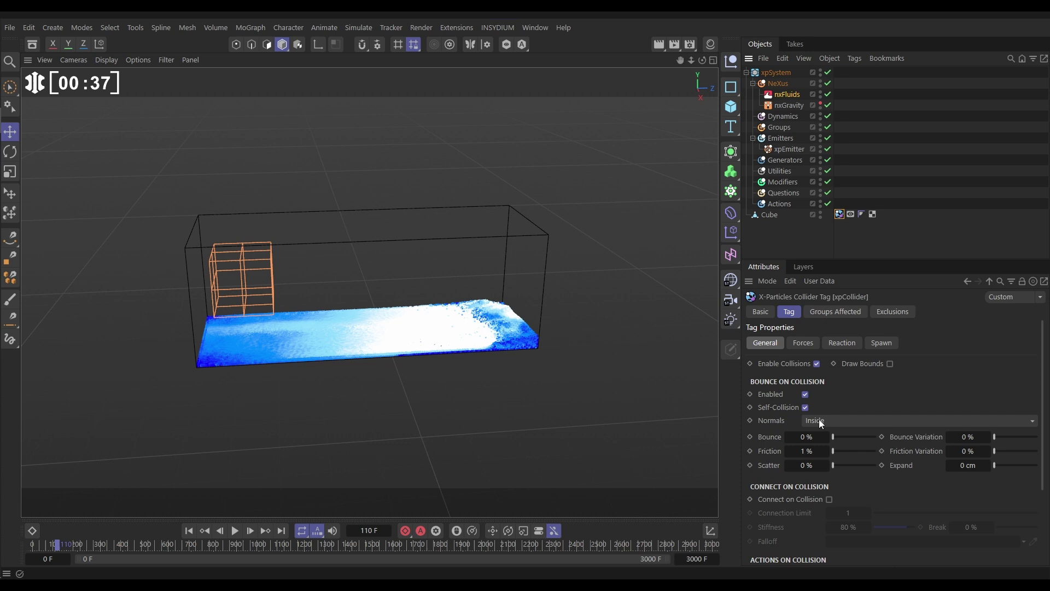
click(189, 530)
click(235, 531)
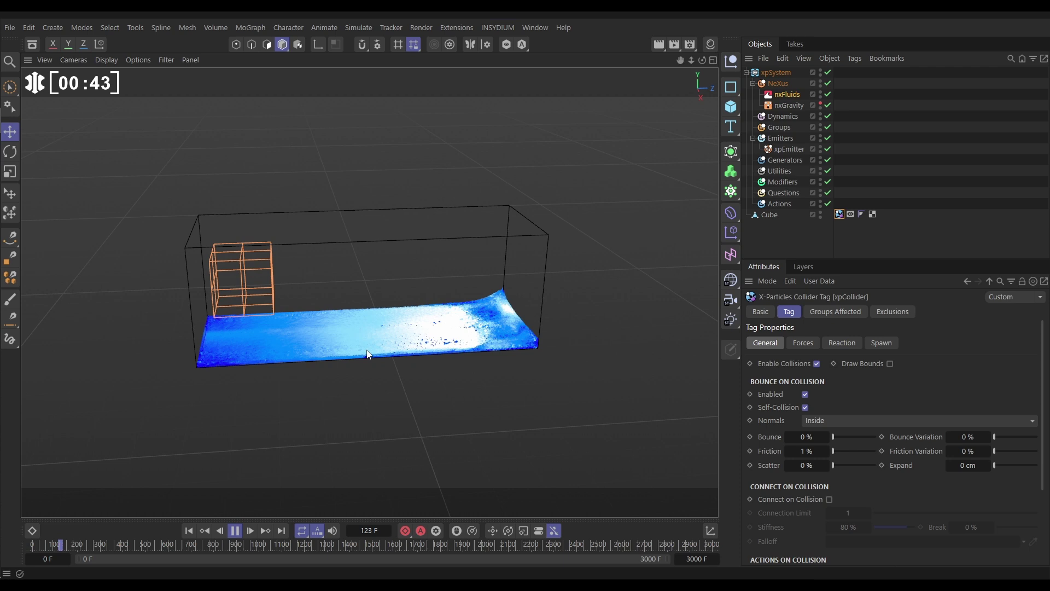
alt+drag(376, 333, 389, 361)
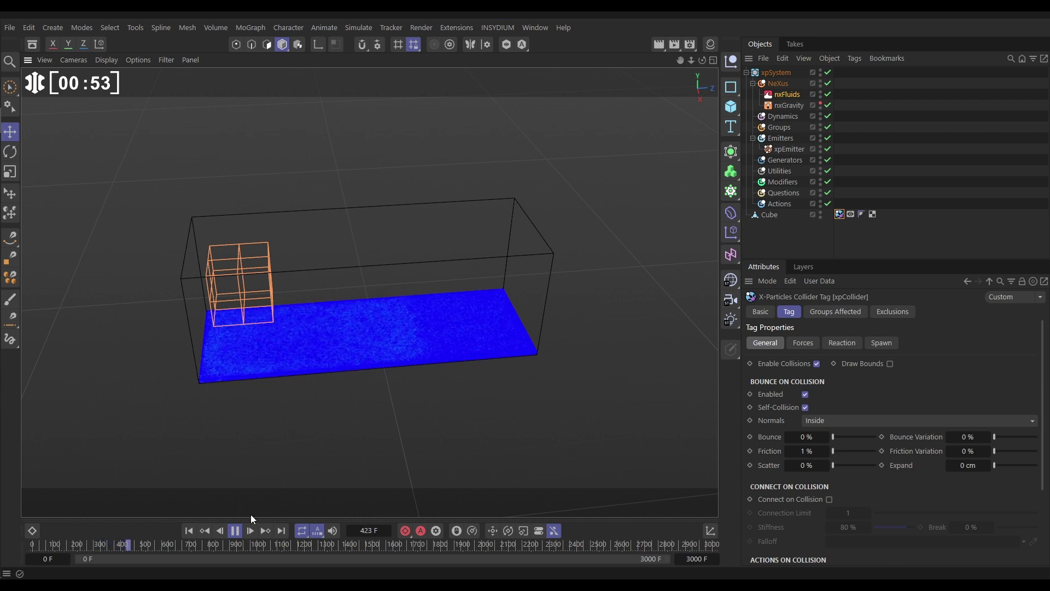
key(space)
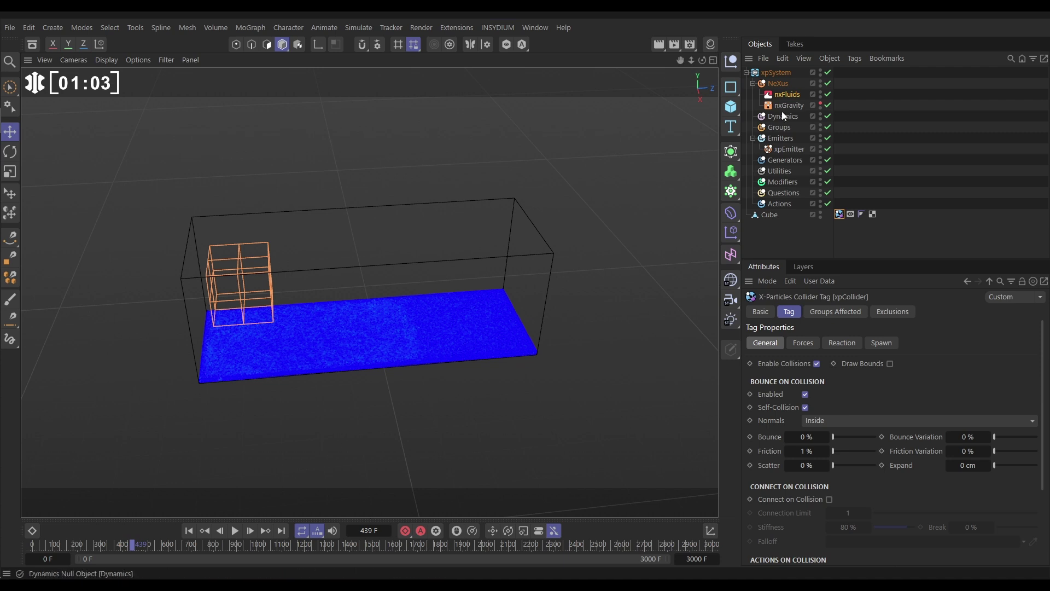
Step: Add nxVorticity from the NeXus folder's Objects list, then check nxFluids' PBD solver settings
click(780, 86)
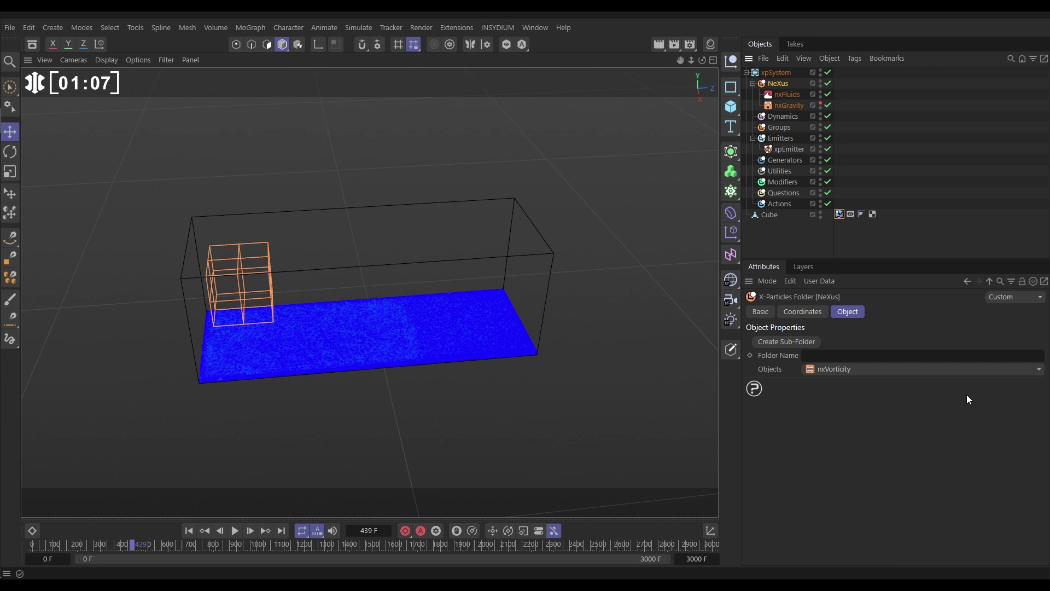
click(1039, 370)
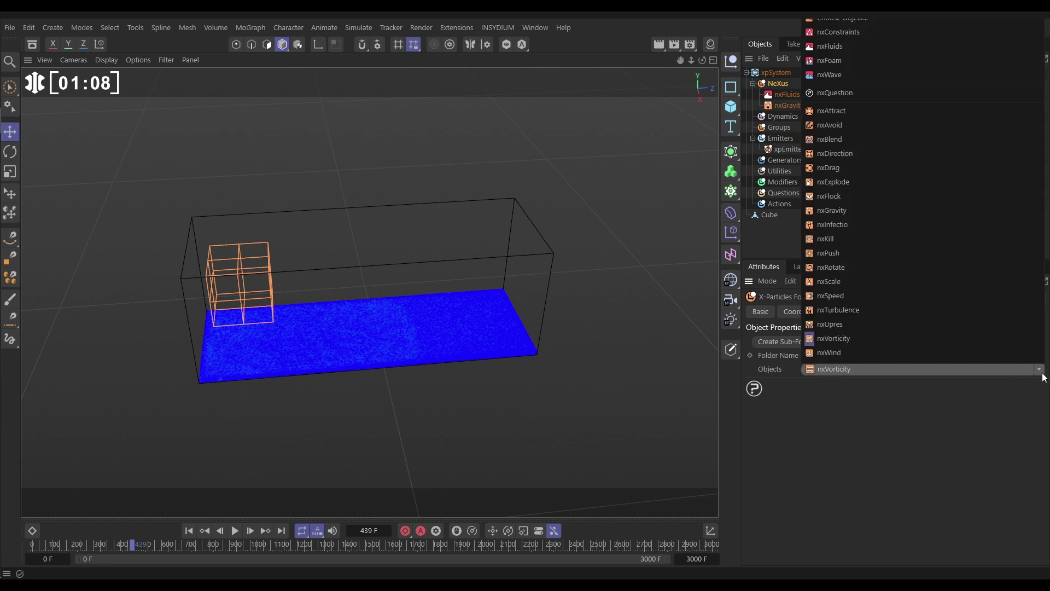
click(831, 339)
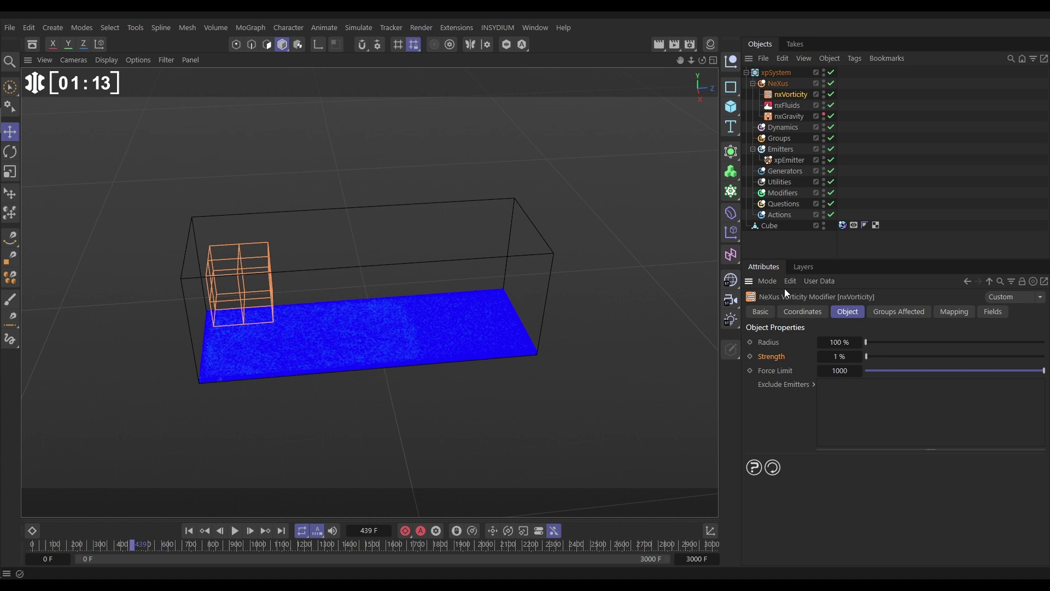
click(786, 107)
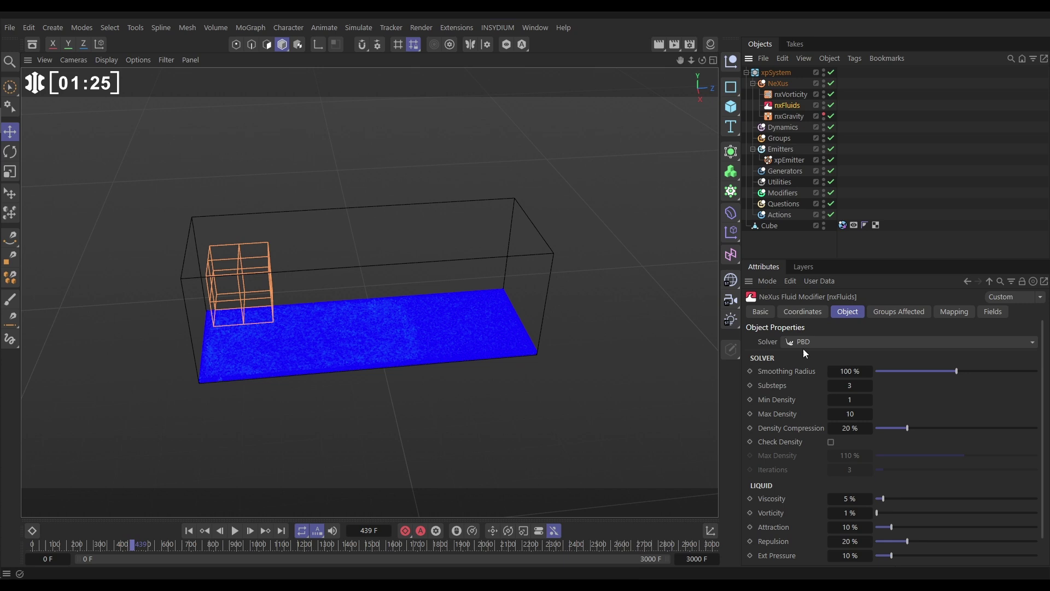
Step: Replay from frame 0 with nxVorticity at 1% strength and 100% radius, stopping at frame 514
click(787, 95)
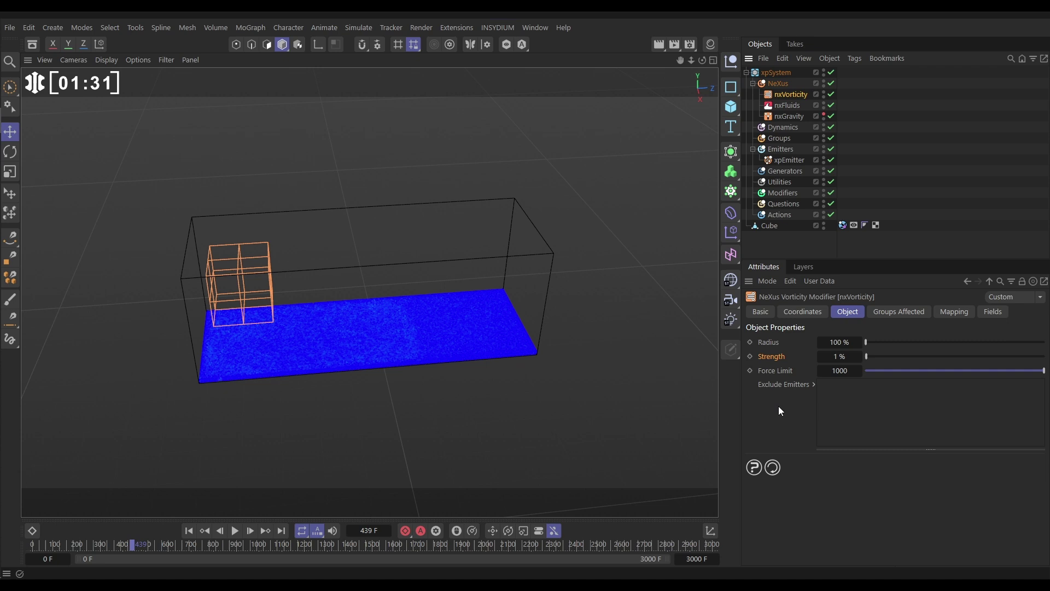
click(188, 531)
click(235, 530)
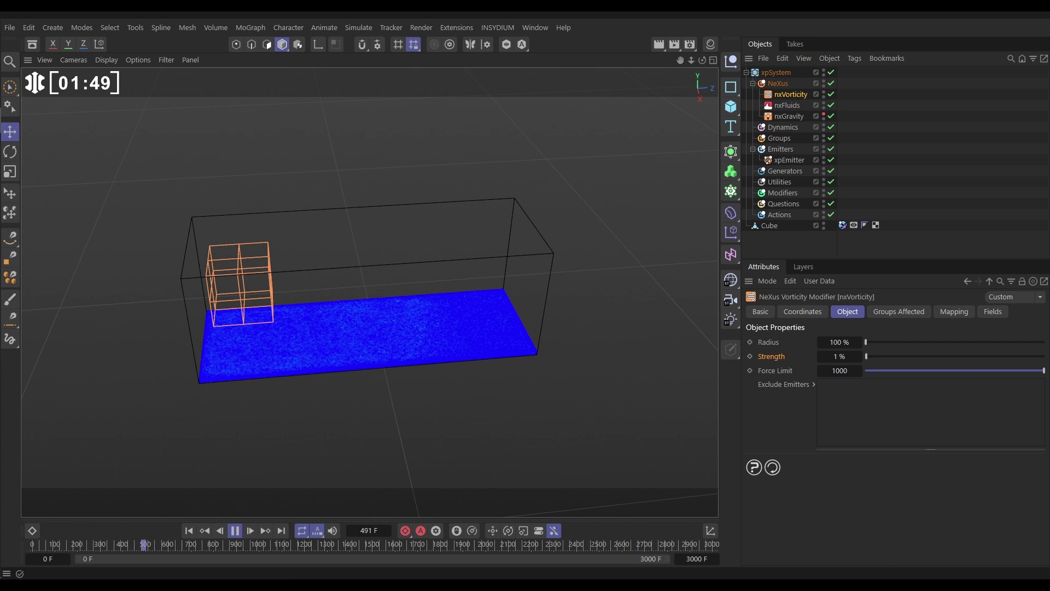
click(242, 531)
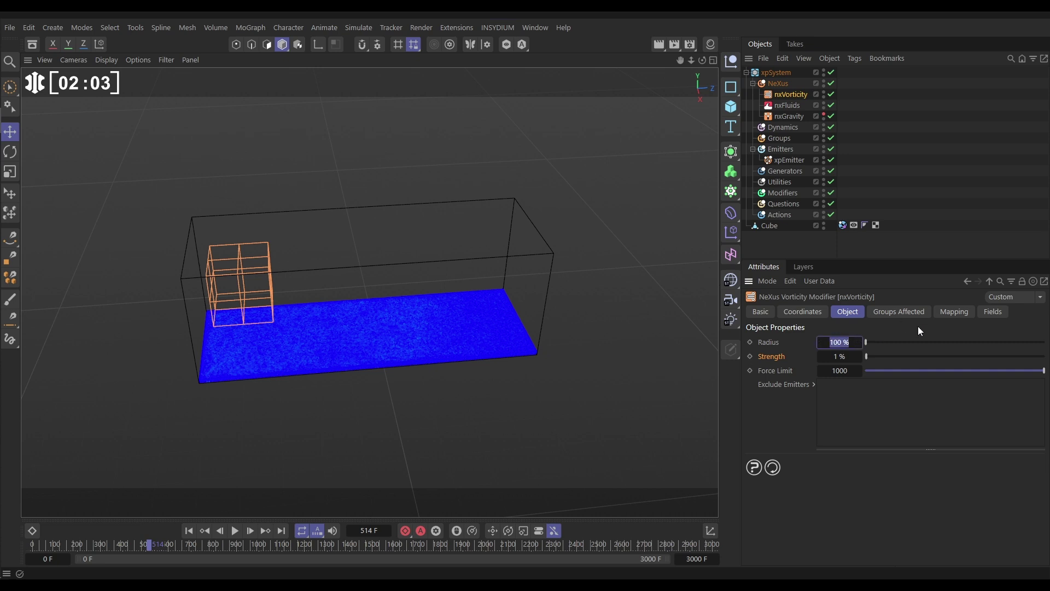
Step: Set nxVorticity Radius to 150%, rerun from frame 0 and stop at frame 334
text(150)
key(Return)
click(189, 531)
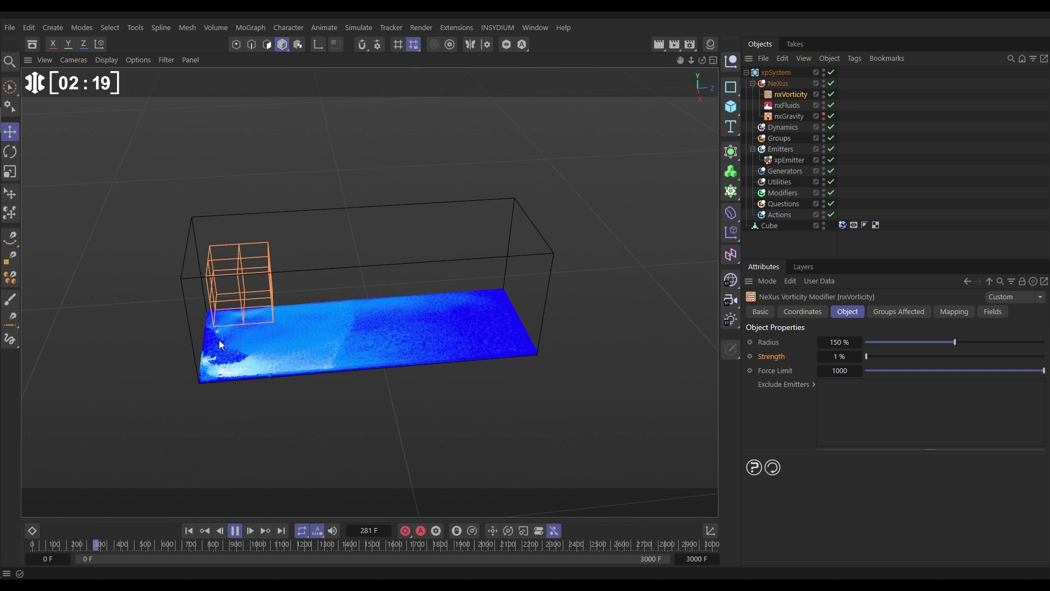
click(235, 530)
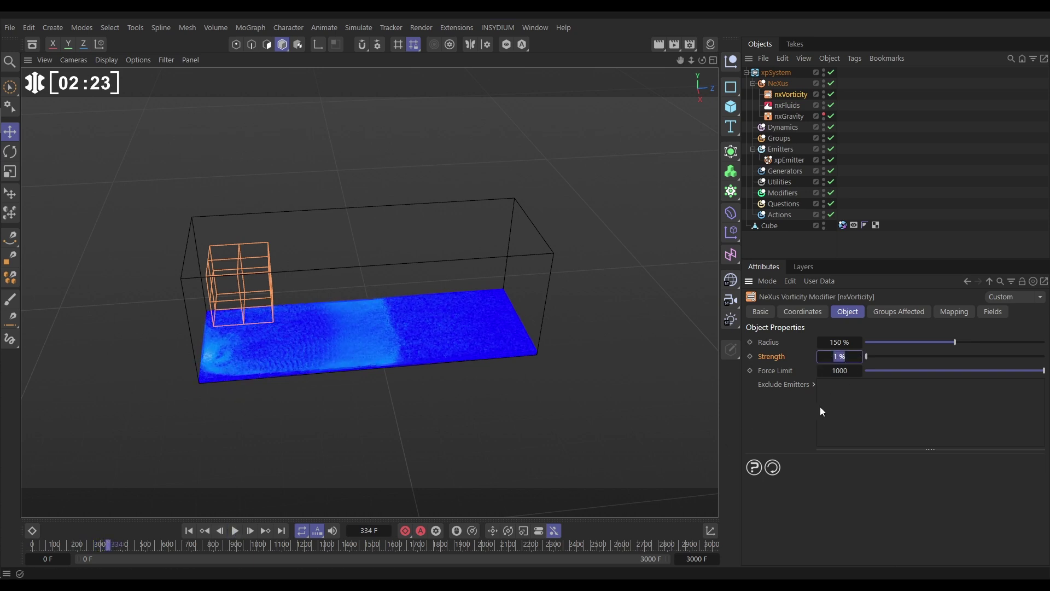
Step: Enter an 8% vorticity Strength and restart the simulation from frame 0
text(8)
key(Return)
click(188, 531)
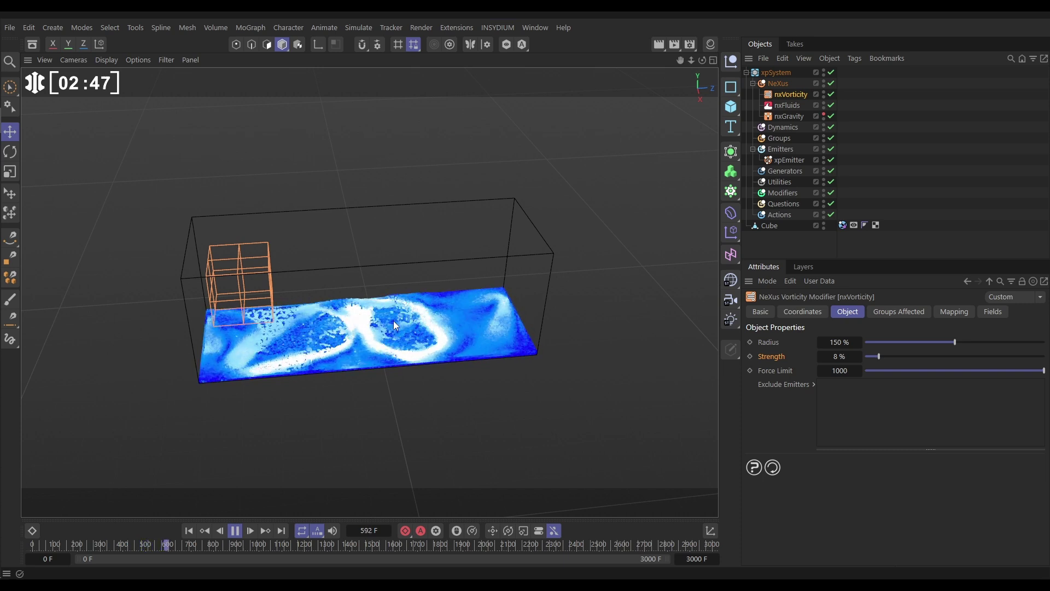
Step: Change the nxVorticity Strength field to 20 while the simulation keeps playing
click(841, 357)
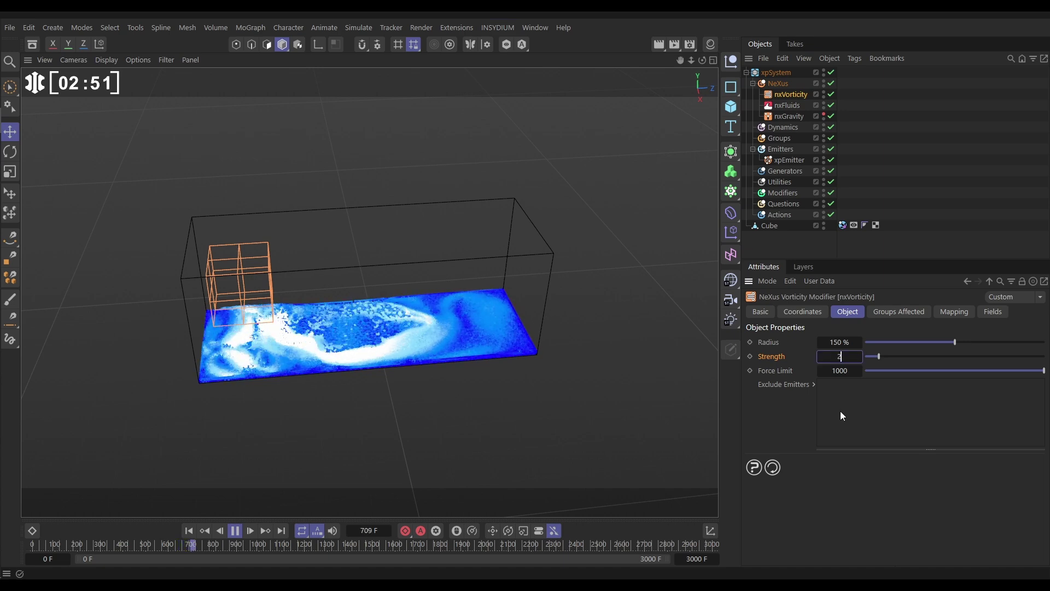
text(0)
key(Return)
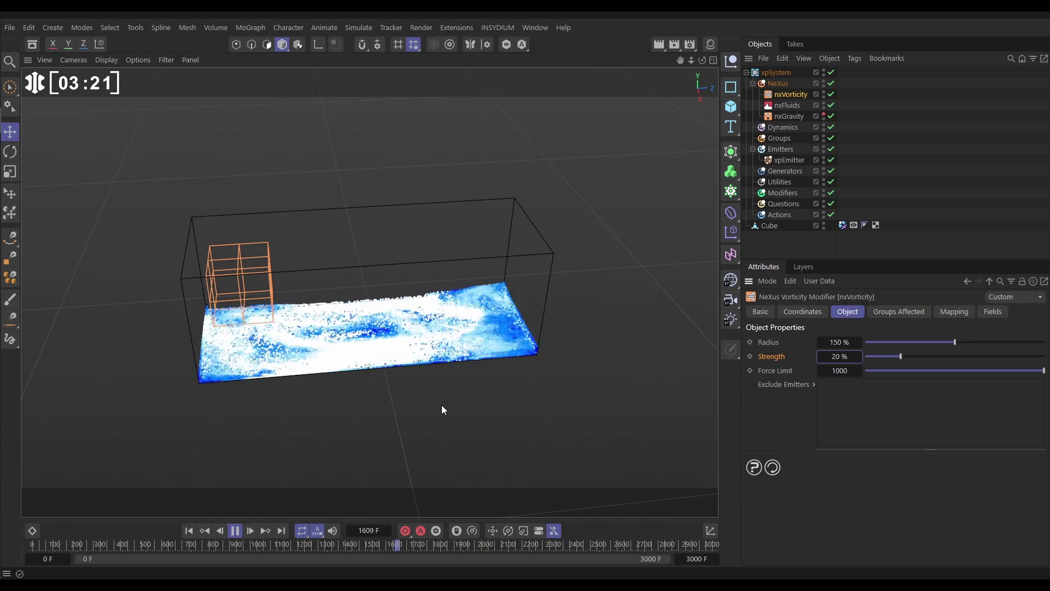
Step: Drop the nxVorticity Force Limit to 10, then to 5, during playback
click(840, 371)
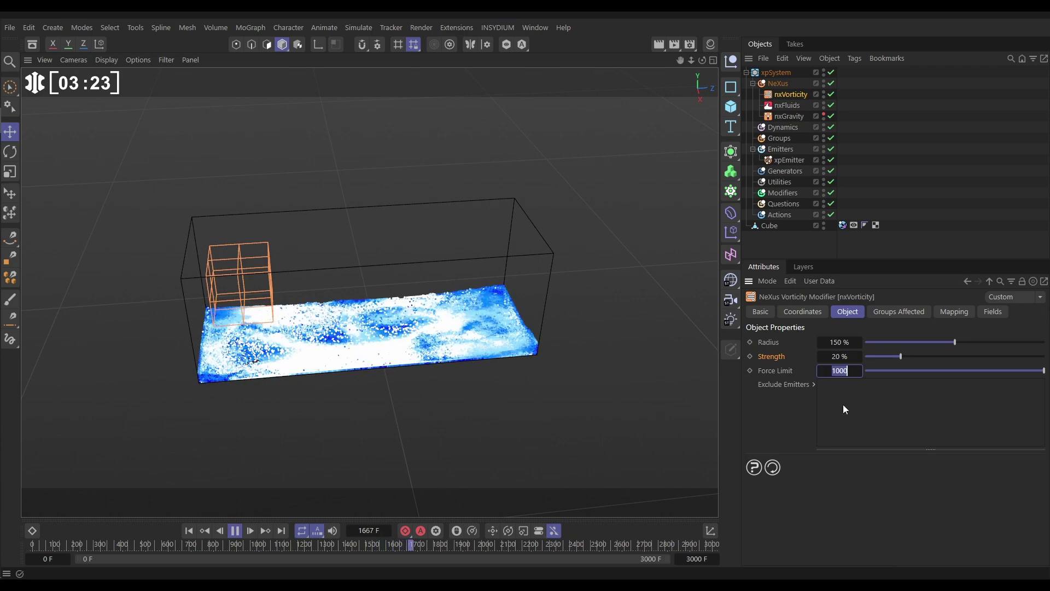
text(10)
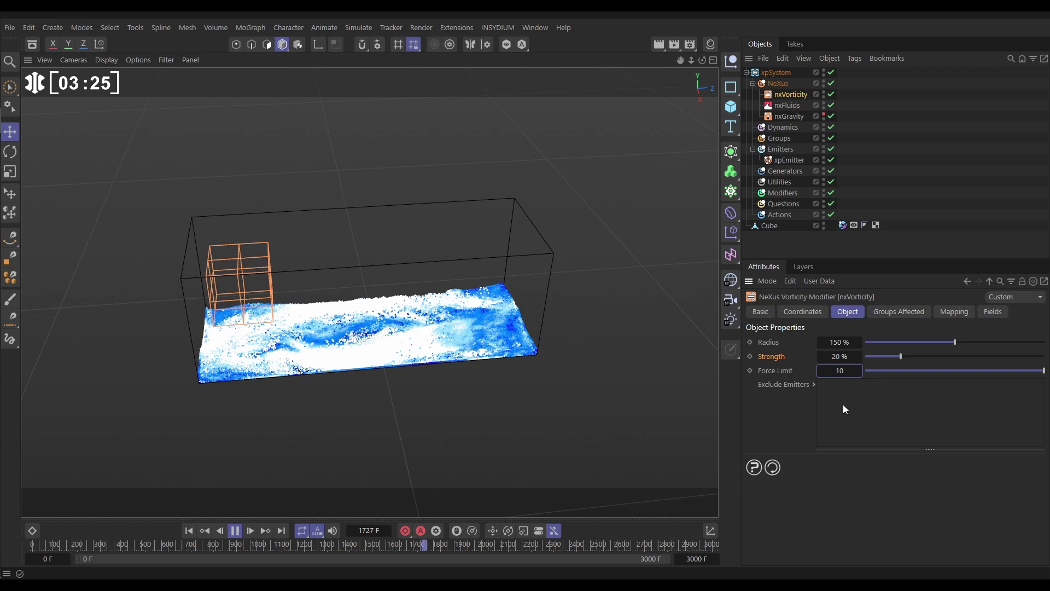
key(Return)
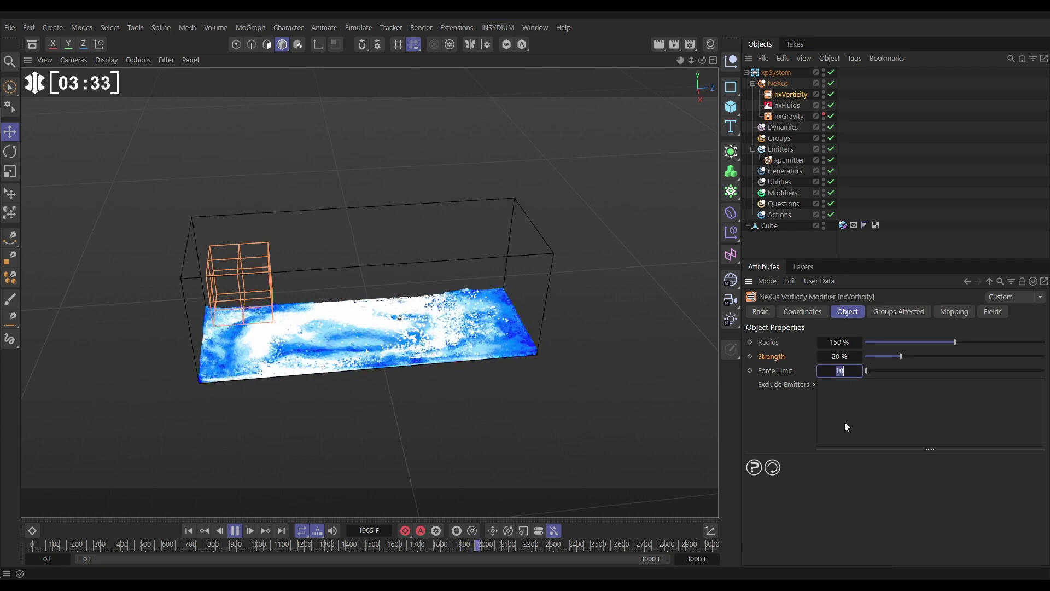
text(5)
key(Return)
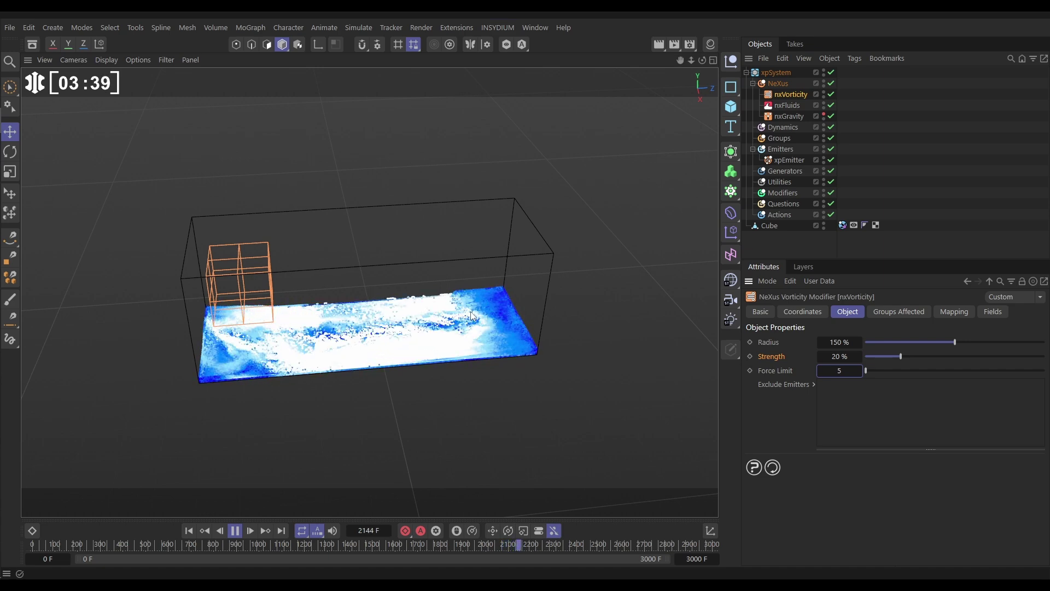
Step: Orbit the view of the tank and try a 300% nxVorticity Radius
alt+drag(415, 334, 311, 296)
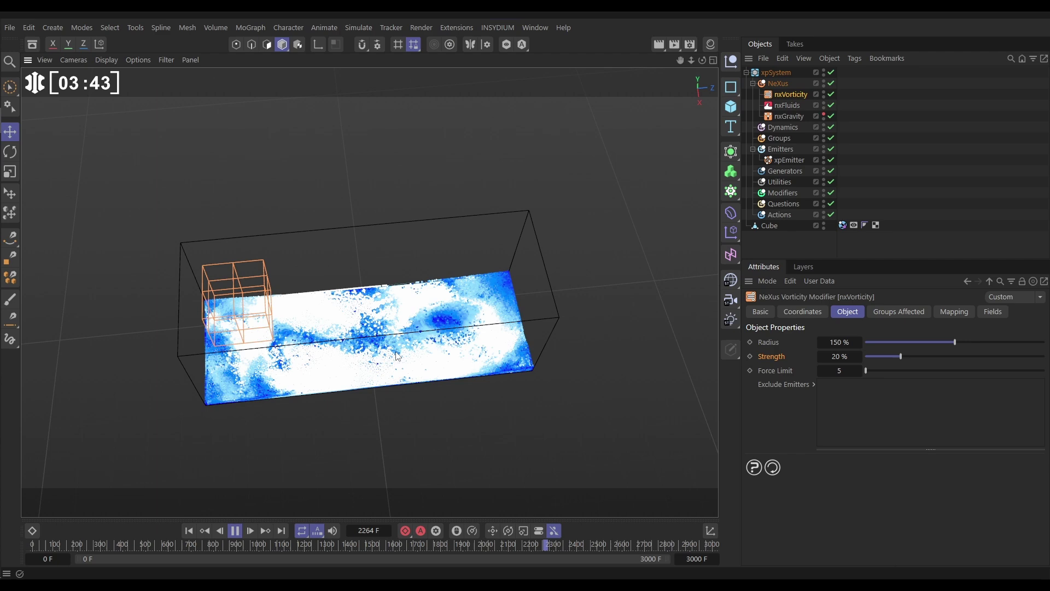
alt+drag(407, 376, 437, 373)
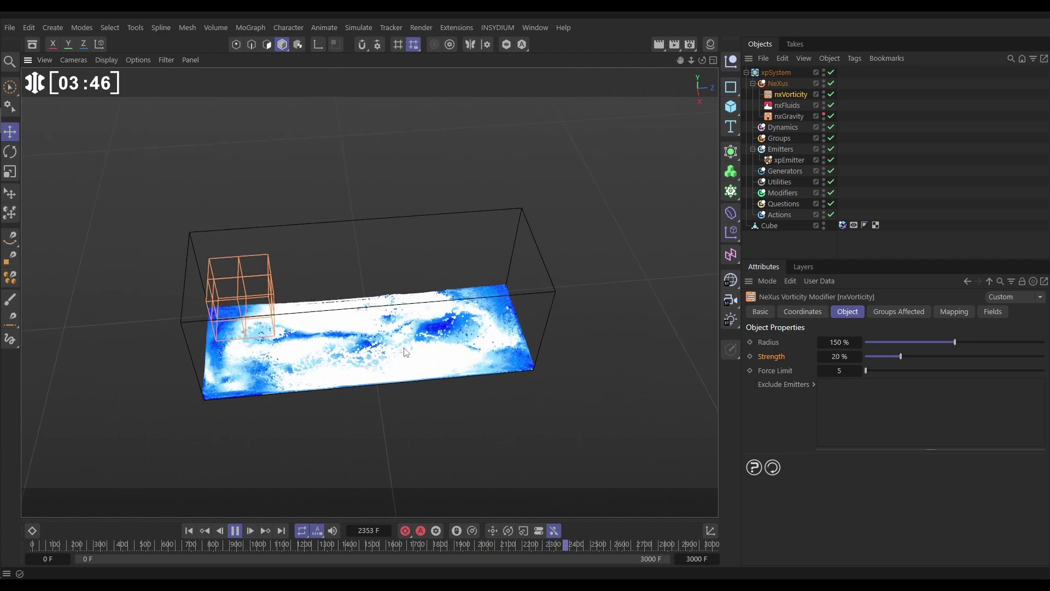
click(853, 341)
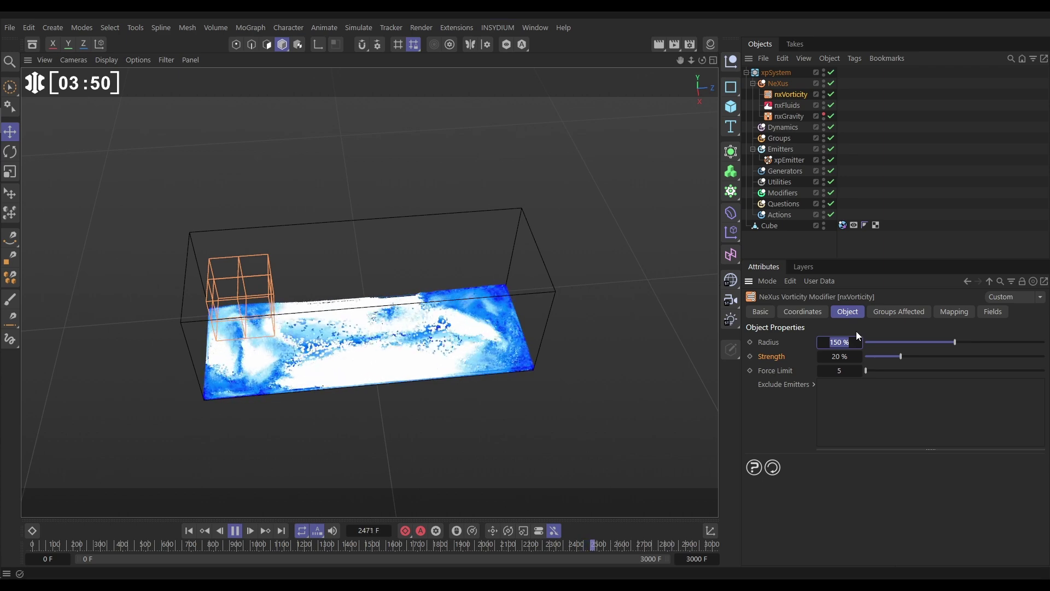
text(300)
key(Return)
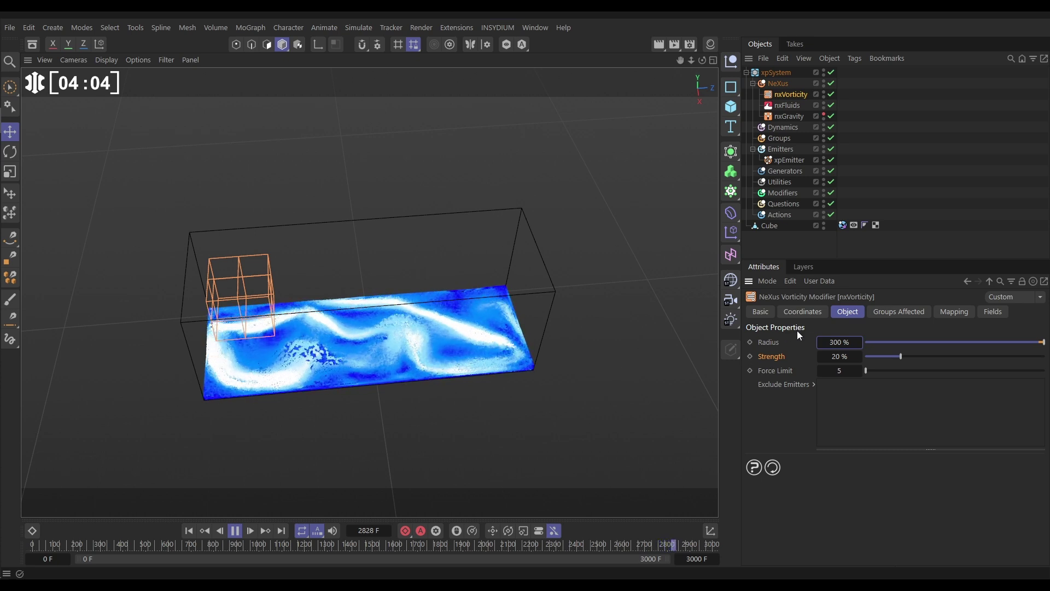
Step: Set the nxVorticity Radius back to 150%
click(832, 342)
text(150)
key(Return)
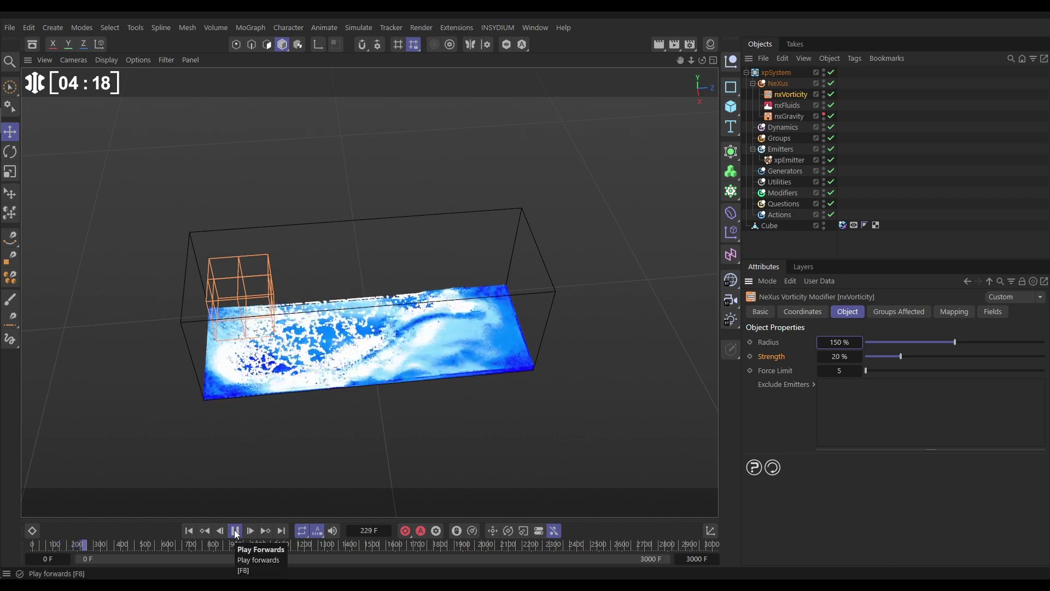
Step: Pause, switch nxFluids to the SPH solver with 5 substeps, rewind to frame 0, and reselect nxVorticity
click(237, 534)
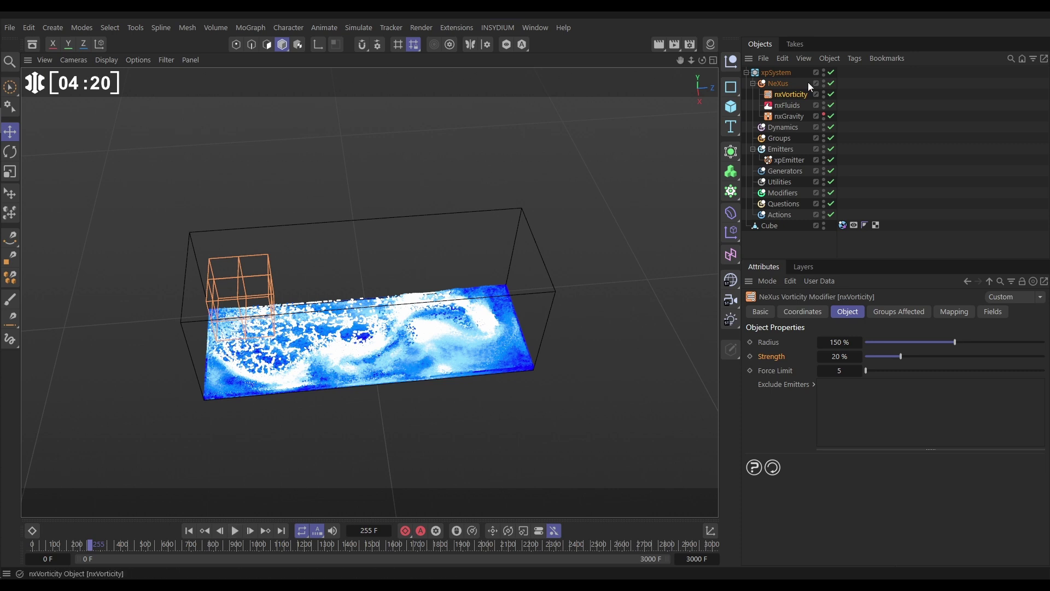
click(789, 105)
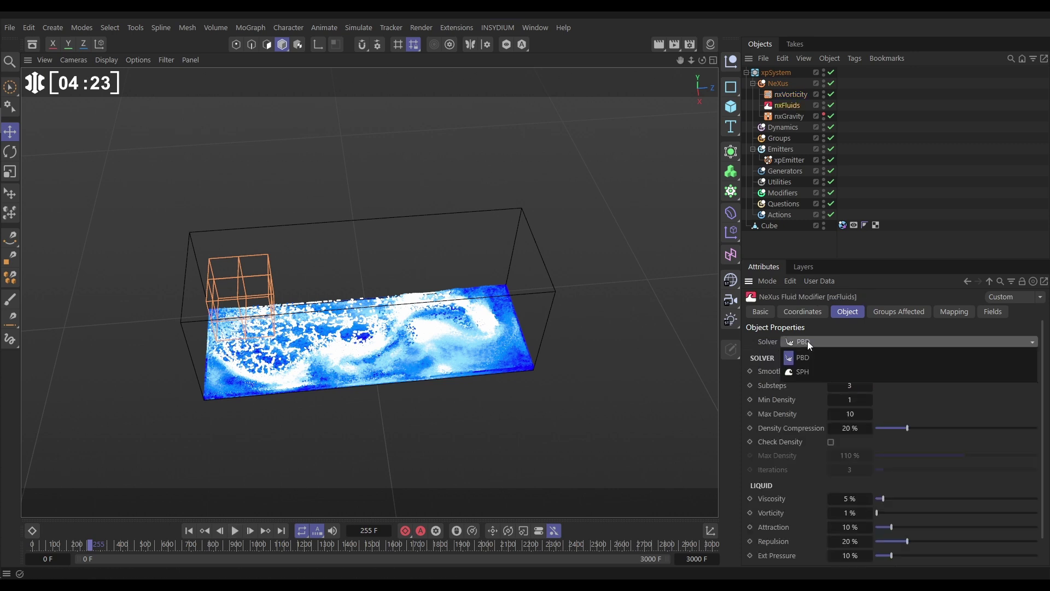
click(805, 372)
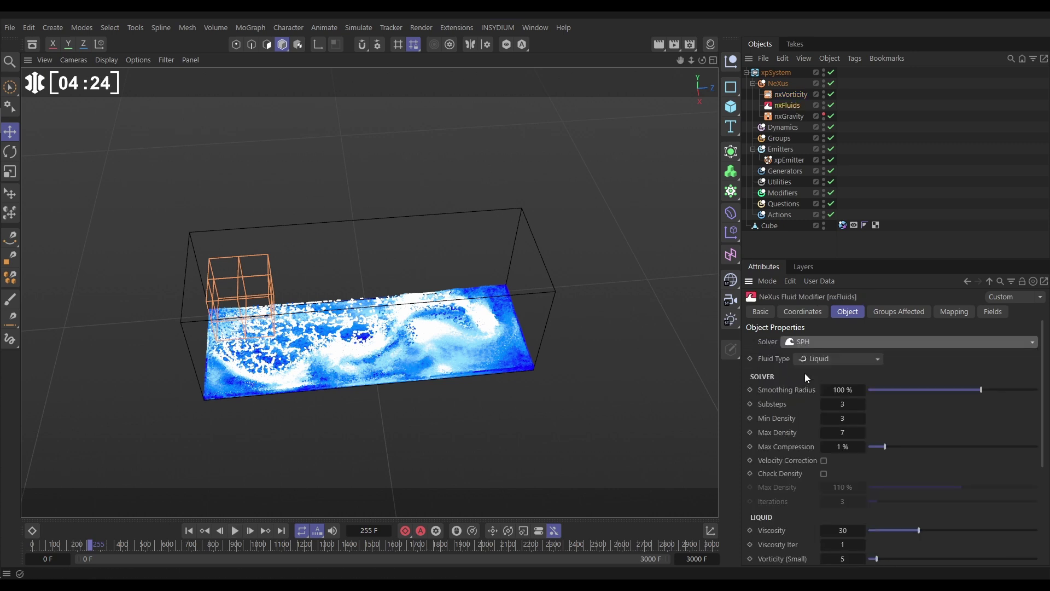
click(863, 403)
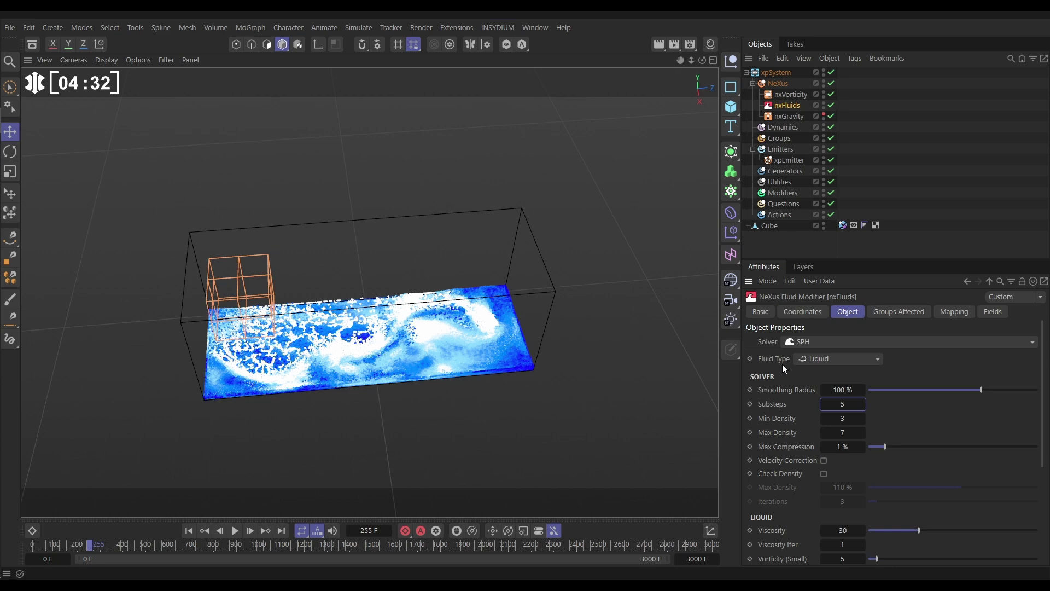
click(190, 531)
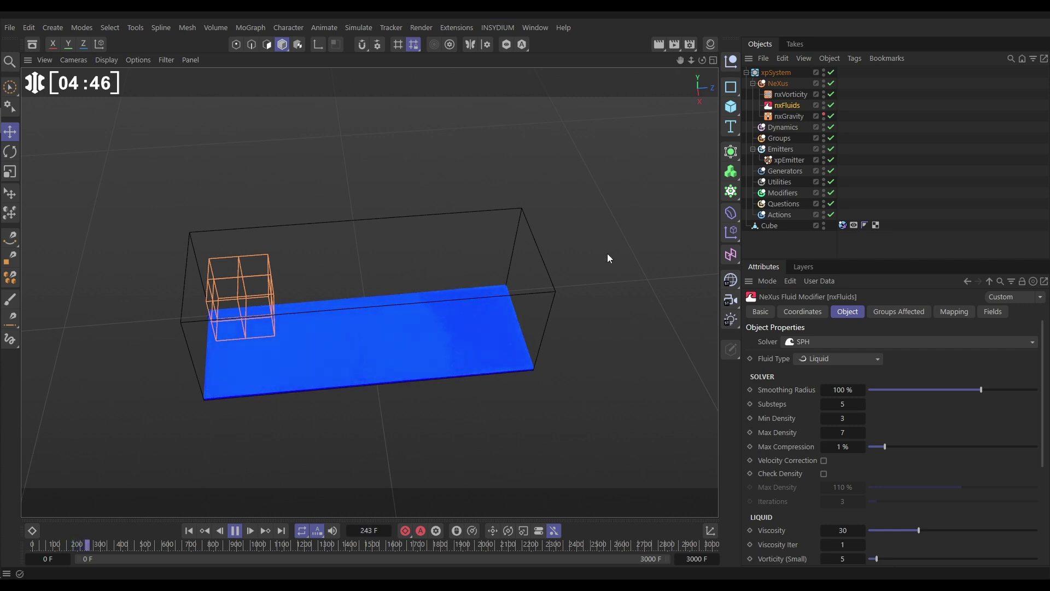
click(790, 96)
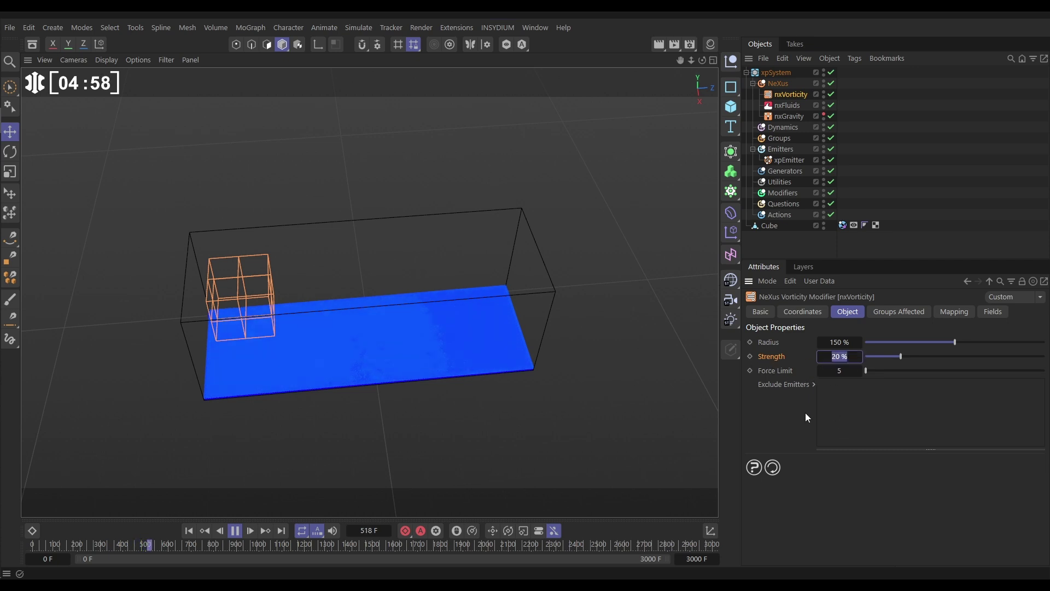
Step: Set nxVorticity Strength to 200%, restart the SPH replay from the beginning, and enter Force Limit 10
text(200)
key(Return)
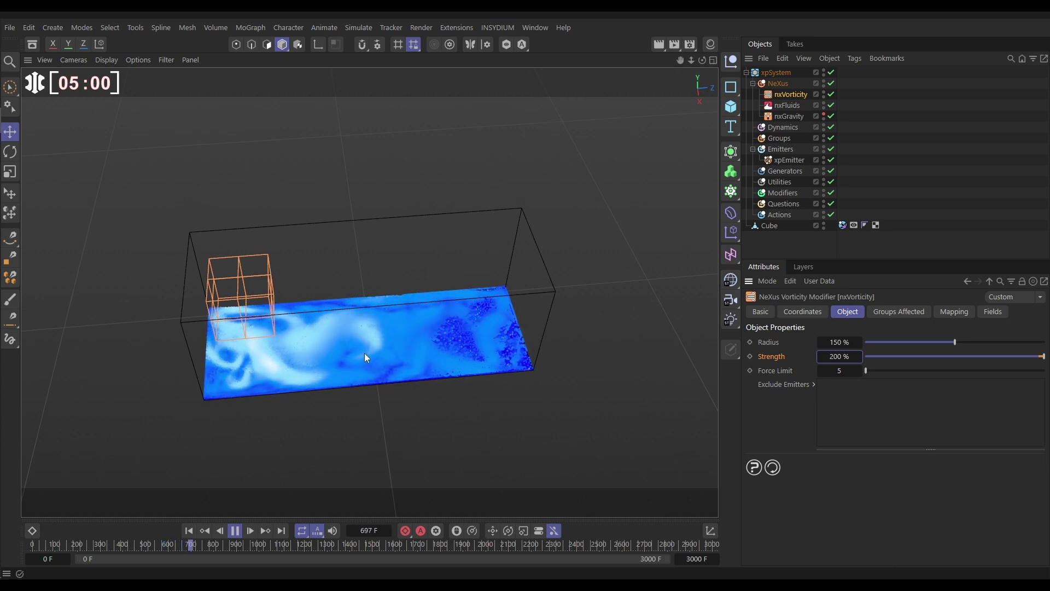
click(189, 532)
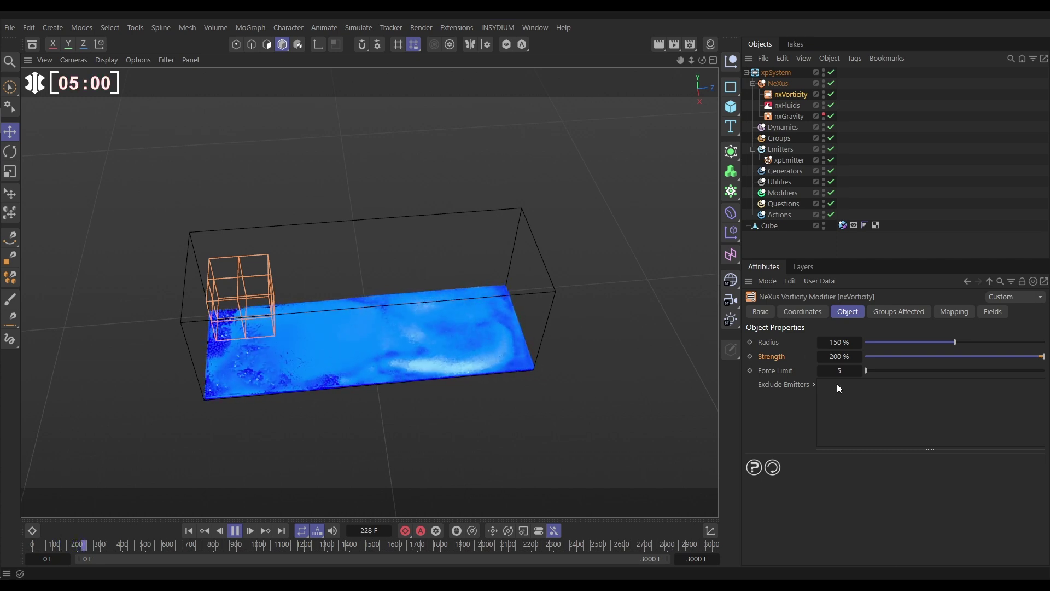
text(10)
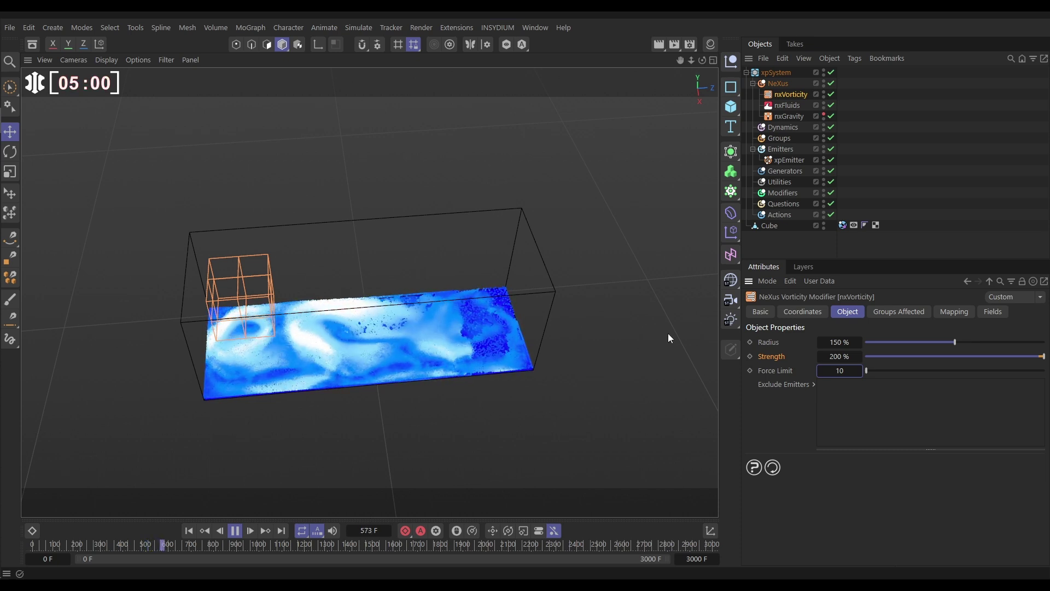
Step: Lower nxVorticity Radius to 120% and raise Strength to 300%, restarting the SPH replay from the beginning
drag(837, 349, 820, 349)
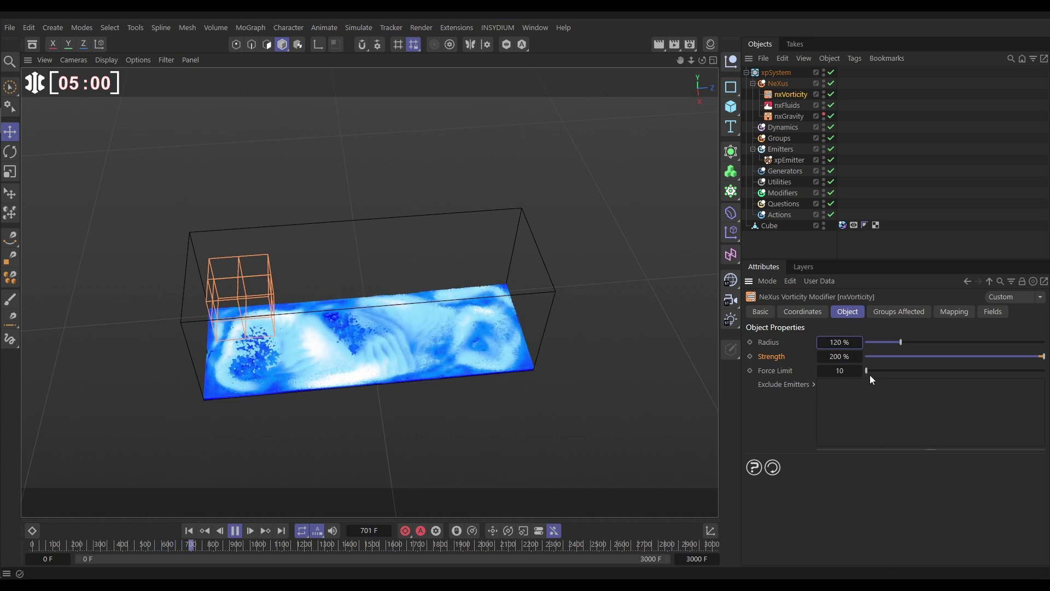
double_click(831, 356)
text(300)
key(Return)
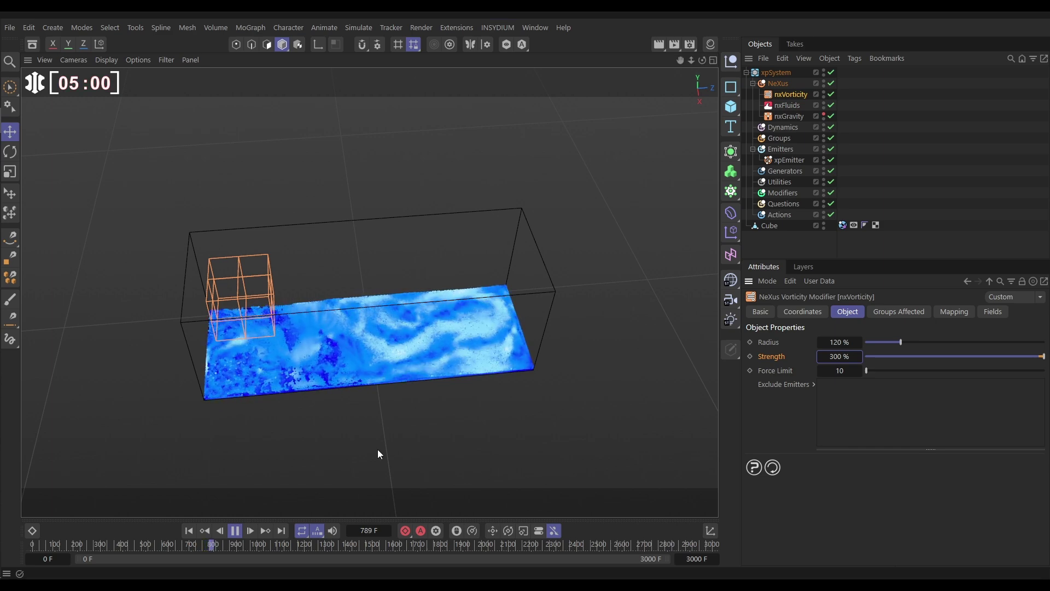
click(188, 530)
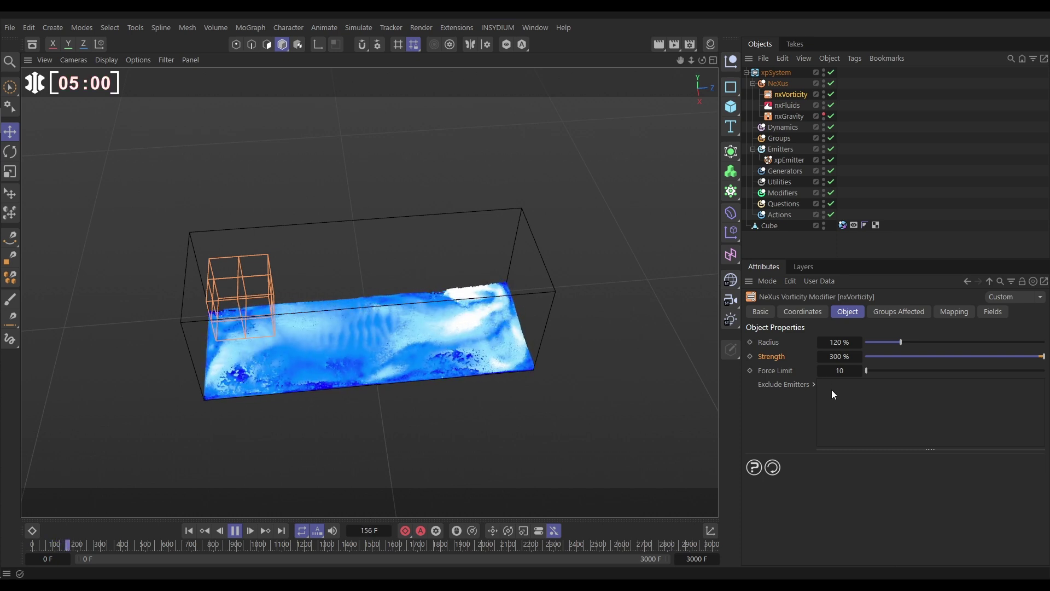
click(840, 370)
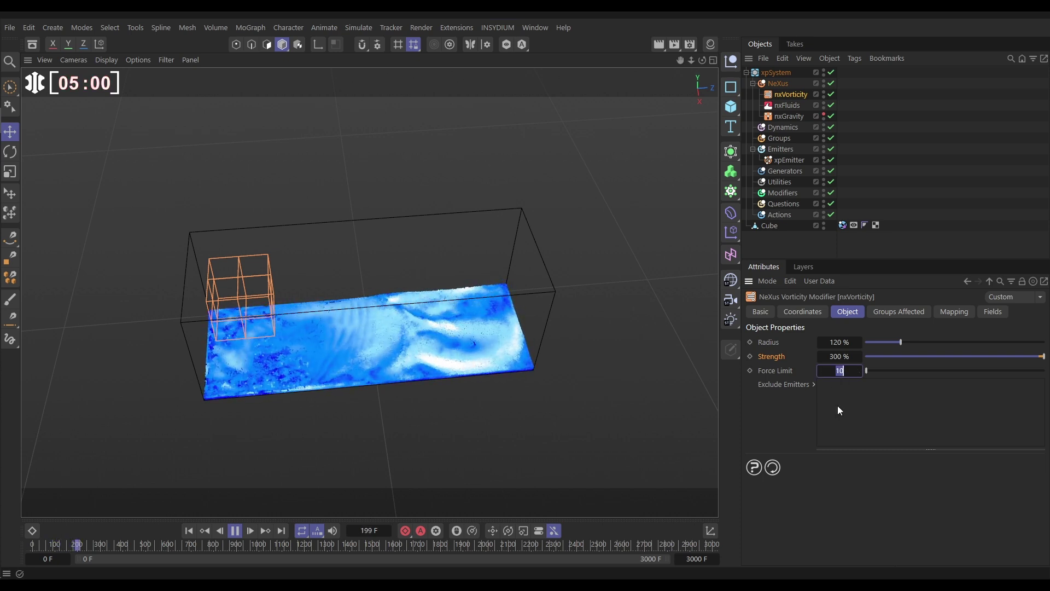
Step: Enter 30 as the nxVorticity Force Limit and let the SPH playback continue
text(30)
key(Return)
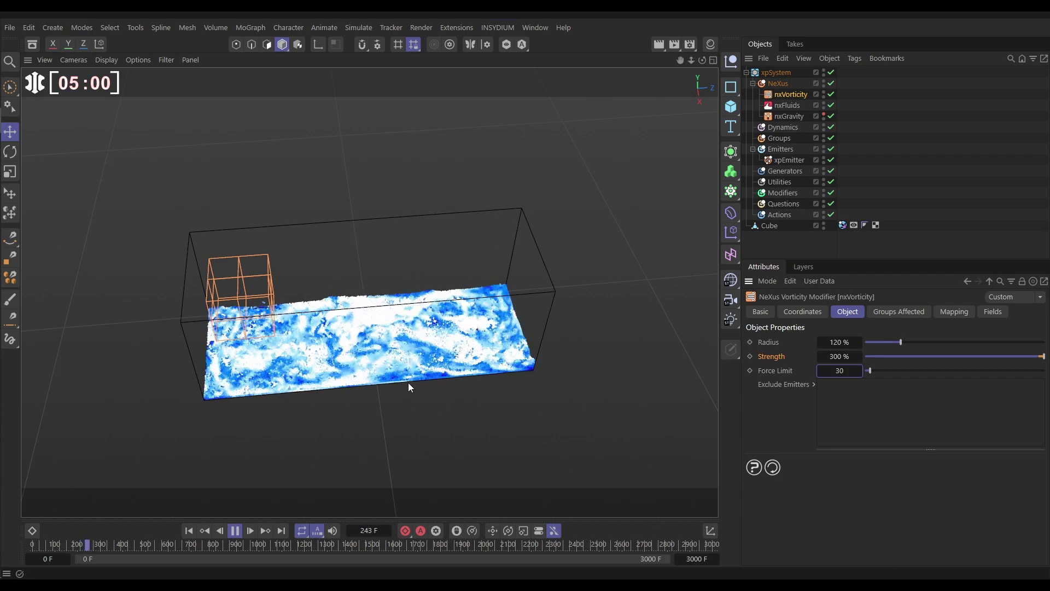